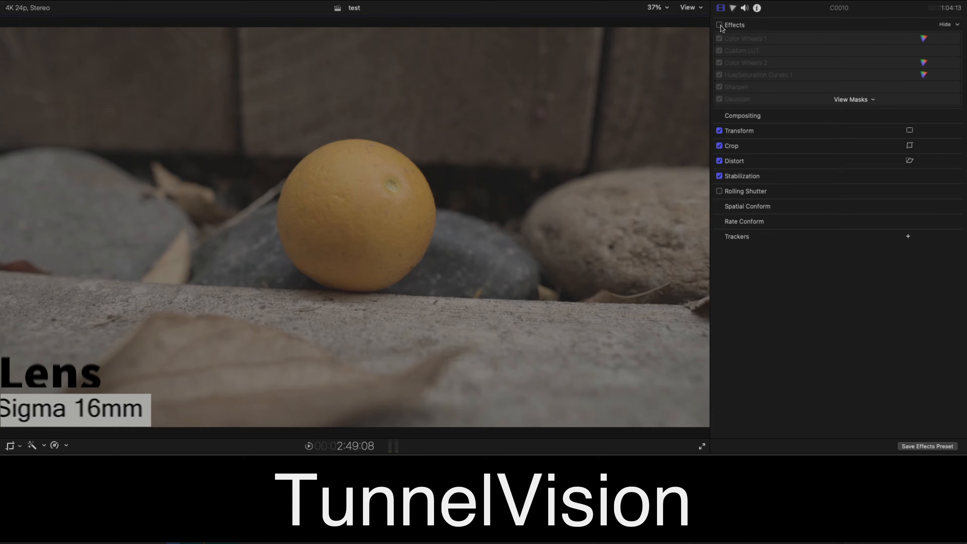
# - Turn the clip's effects group back on, and disable all six individual effects from Color Wheels 1 through Gaussian
pyautogui.click(719, 26)
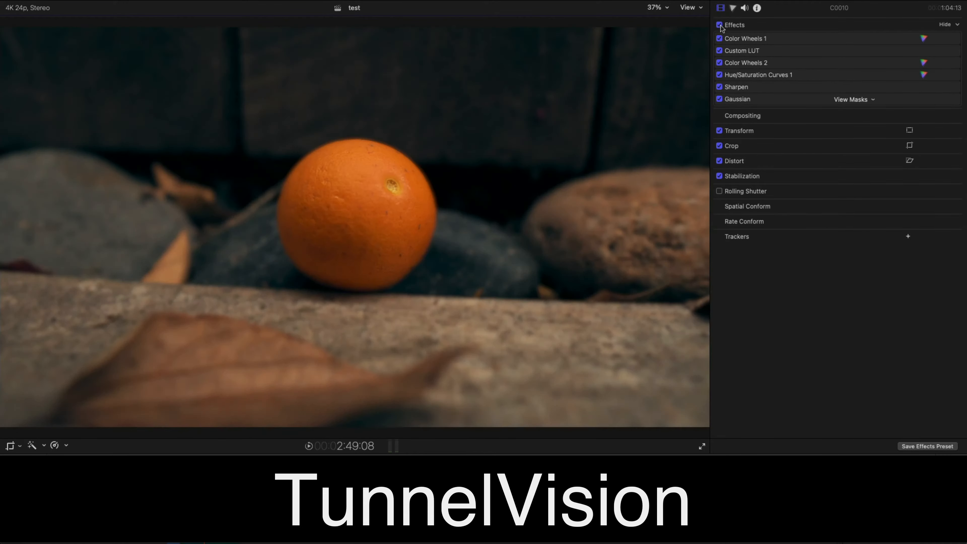
pyautogui.click(719, 38)
pyautogui.click(720, 51)
pyautogui.click(720, 63)
pyautogui.click(719, 75)
pyautogui.click(719, 87)
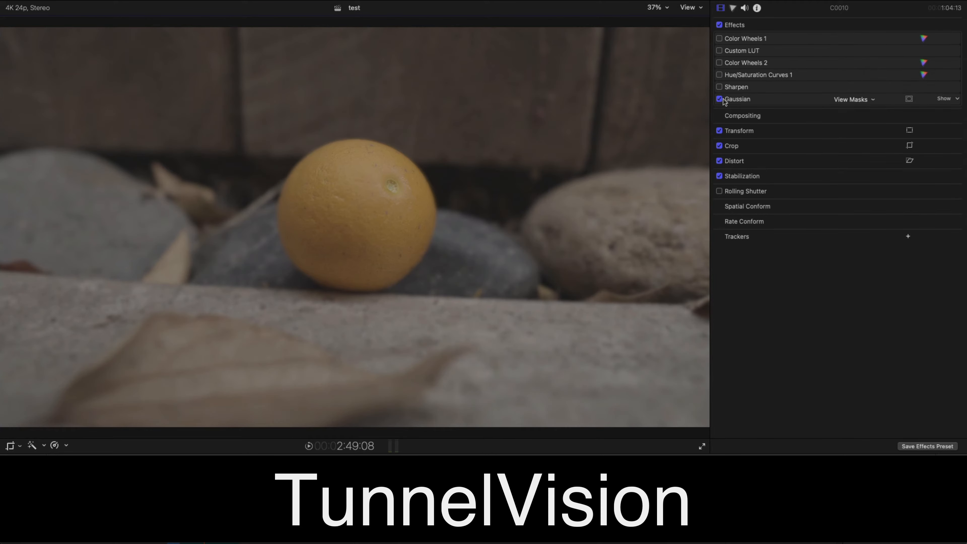
pyautogui.click(719, 99)
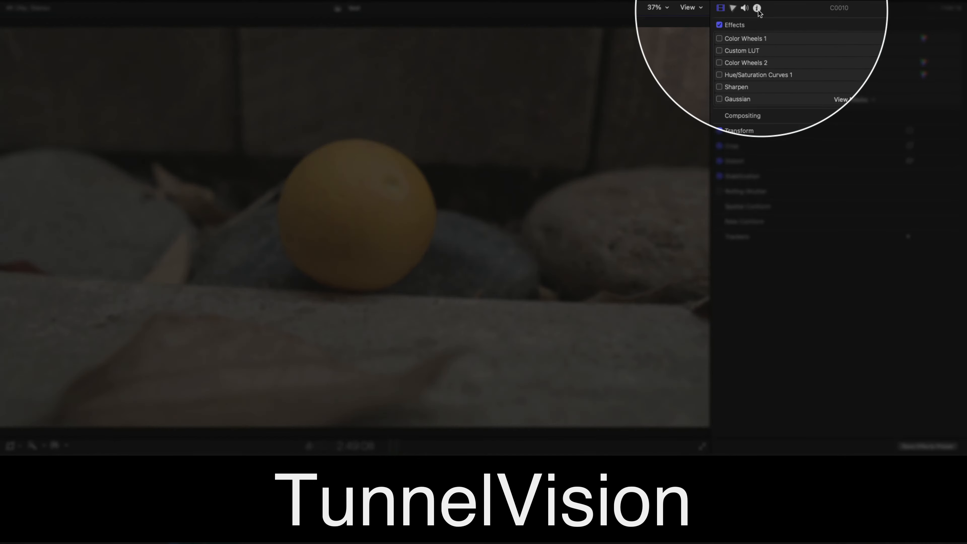
# - Review the Camera LUT choices in the clip's metadata without changing the setting, and return to the effects list
pyautogui.click(758, 8)
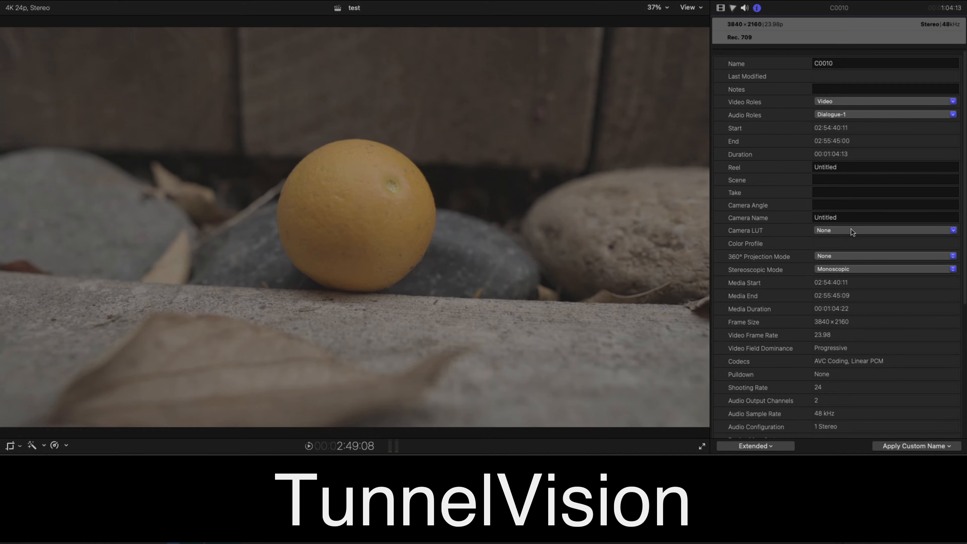
pyautogui.click(851, 231)
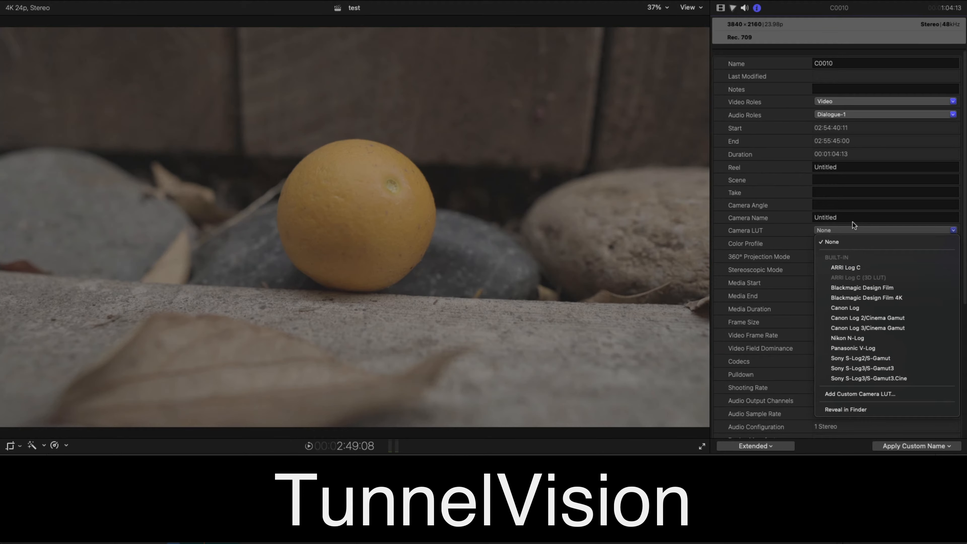
pyautogui.click(852, 221)
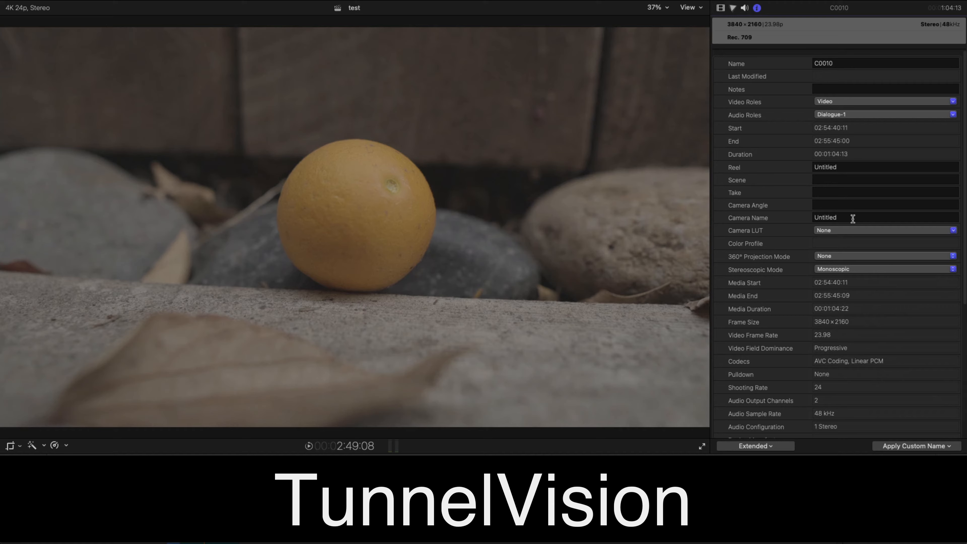
pyautogui.click(724, 9)
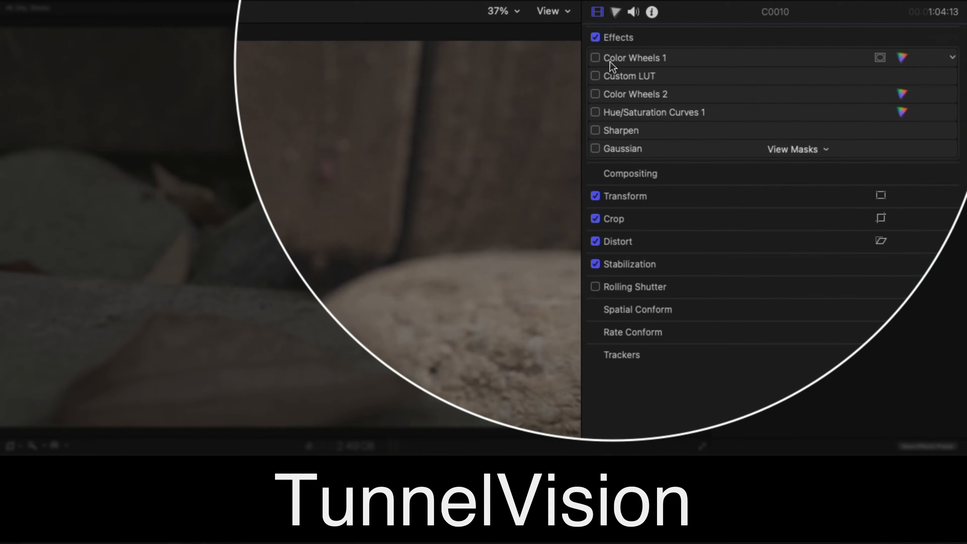
# - Enable Color Wheels 1, inspect its wheel adjustments, and compare the image with and without the correction
pyautogui.click(610, 61)
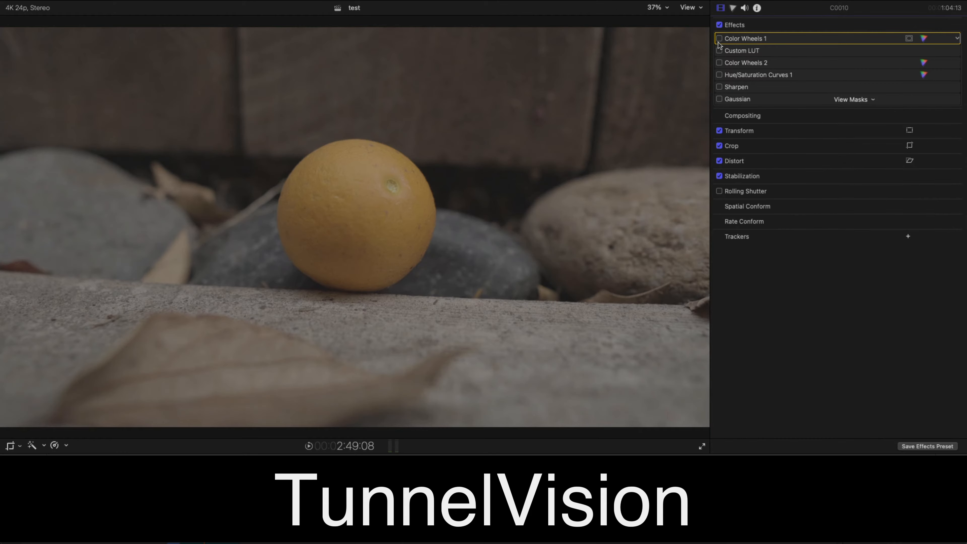
pyautogui.click(720, 39)
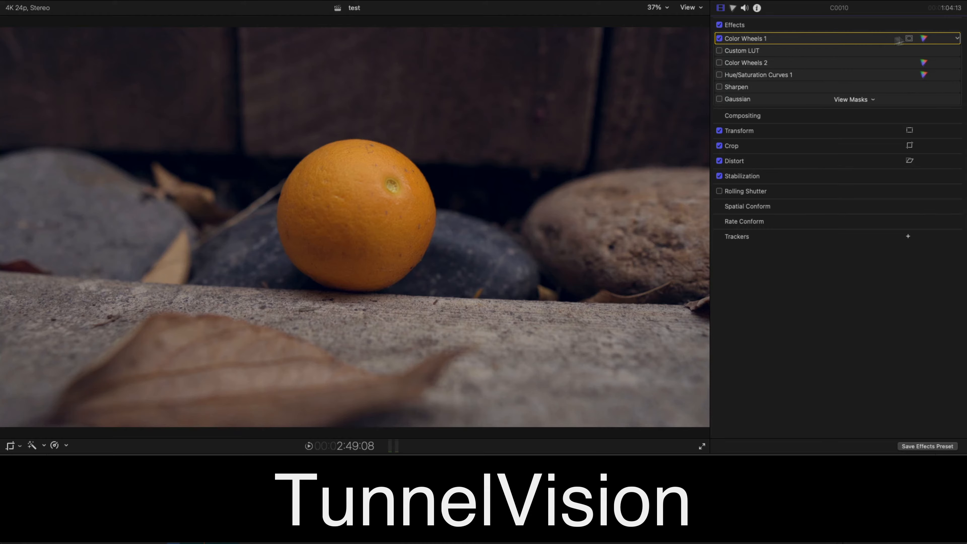
pyautogui.click(924, 38)
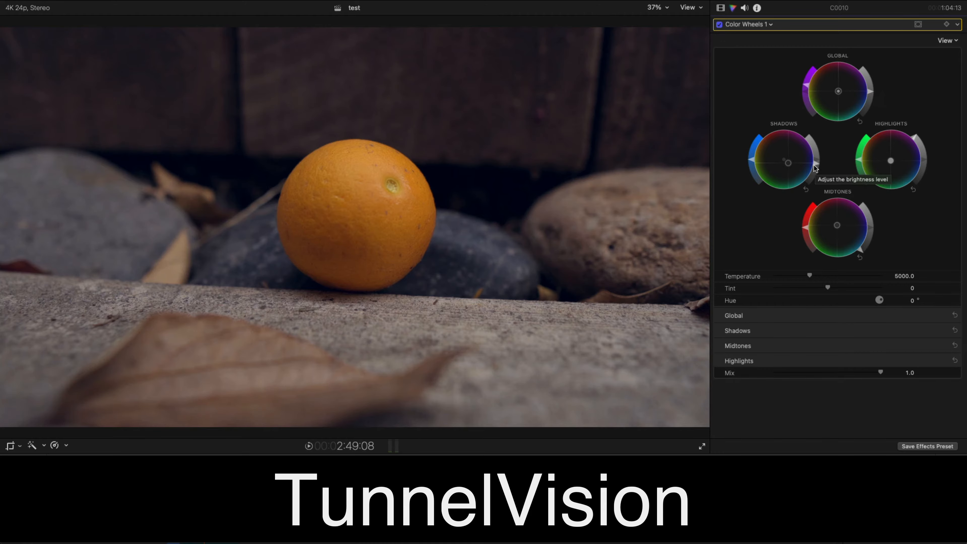
pyautogui.click(719, 26)
pyautogui.click(720, 26)
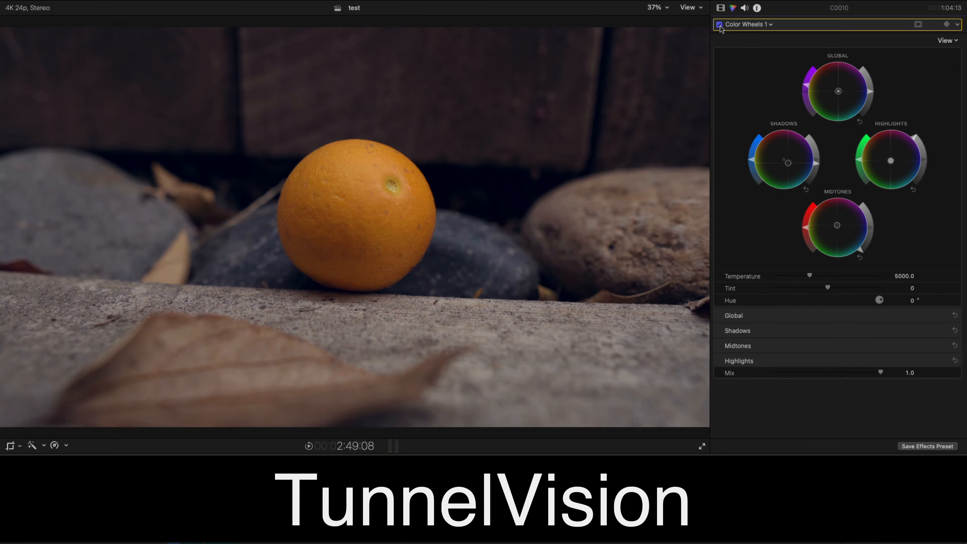
pyautogui.click(720, 9)
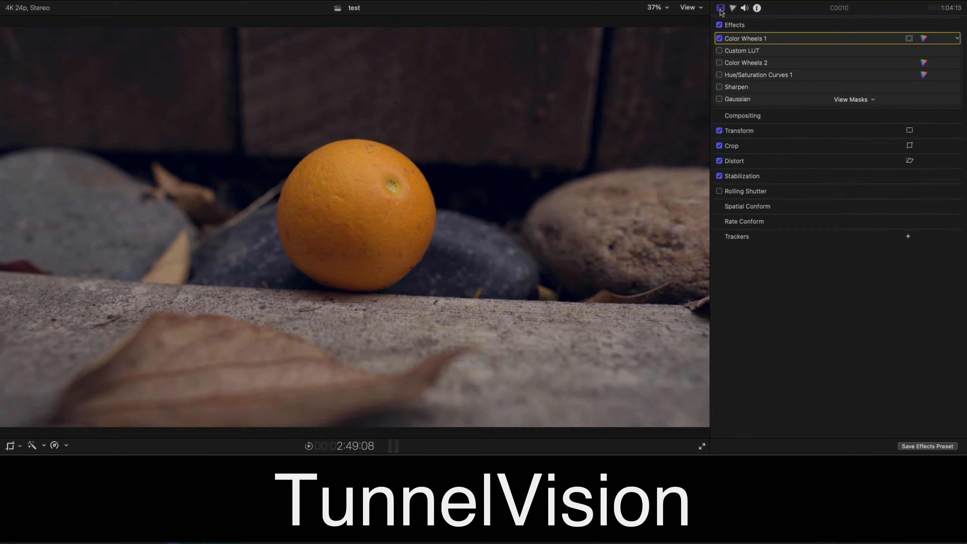
# - Enable the Custom LUT effect, inspect its LUT choices and Mix setting, and compare the image with and without it
pyautogui.click(751, 54)
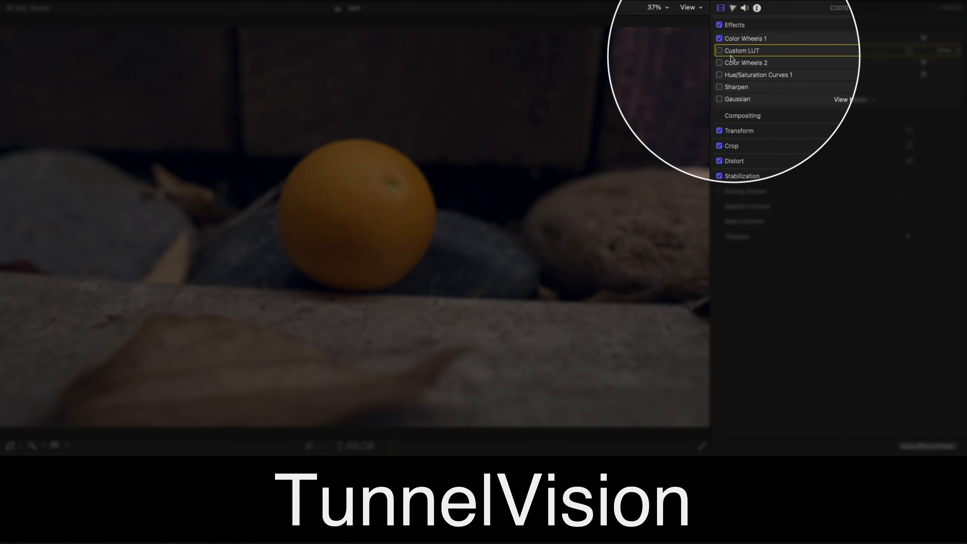
pyautogui.click(944, 50)
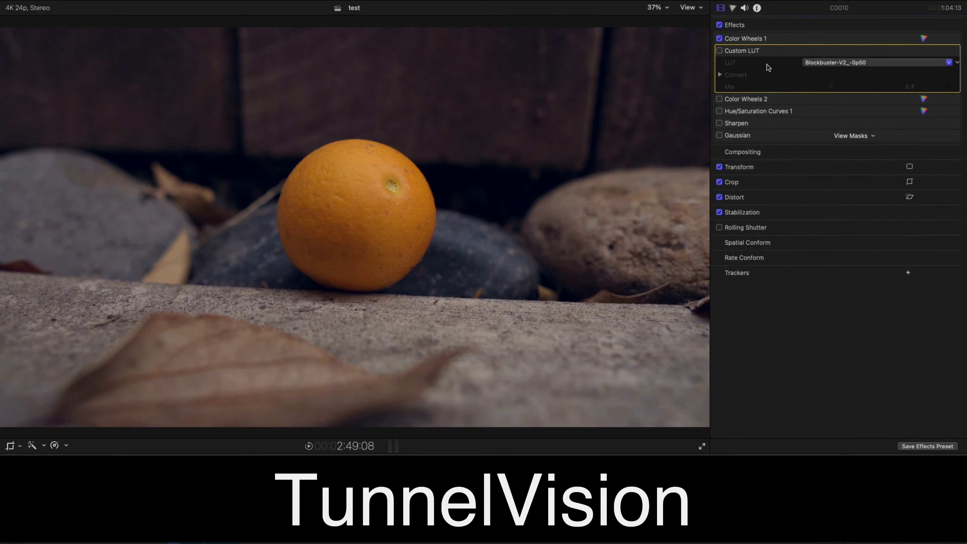
pyautogui.click(831, 64)
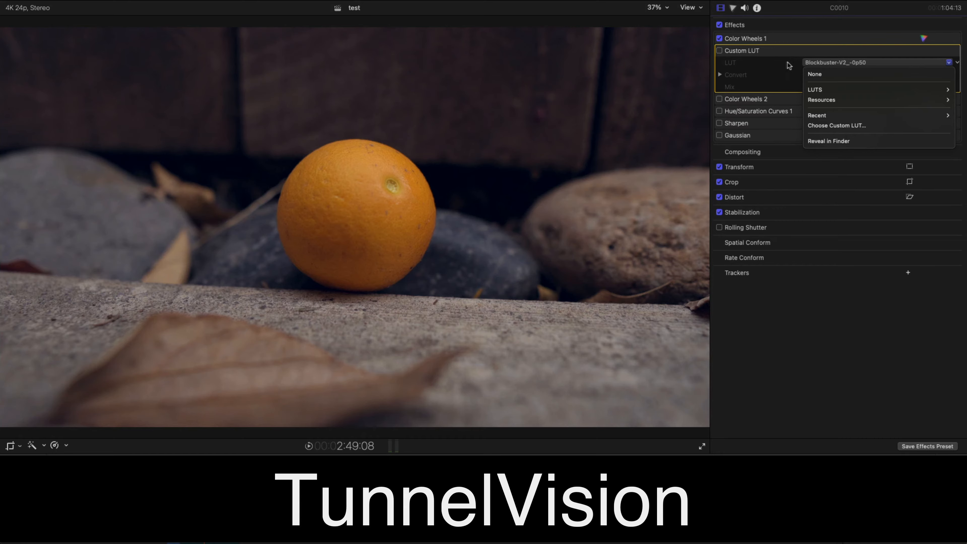
pyautogui.click(720, 54)
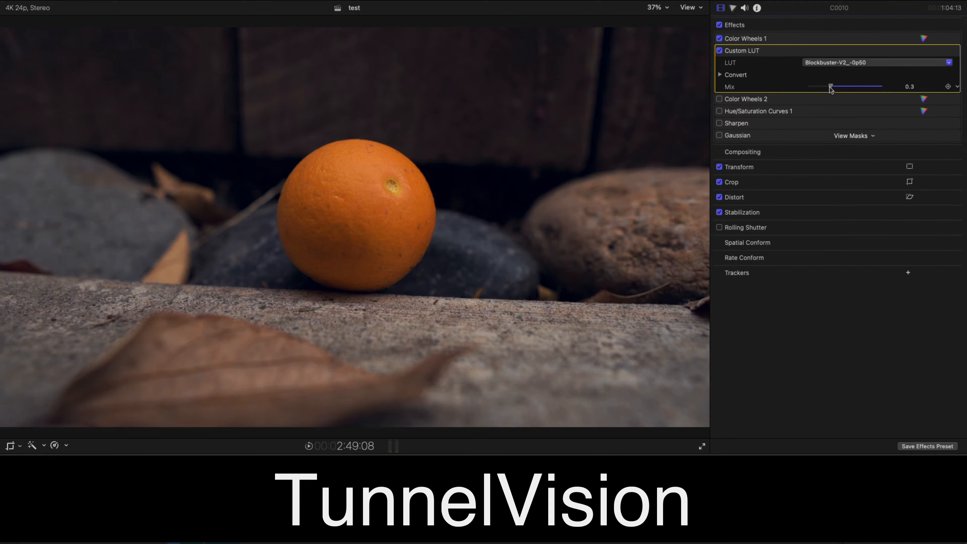
pyautogui.moveTo(833, 90)
pyautogui.mouseDown()
pyautogui.moveTo(904, 94)
pyautogui.moveTo(792, 98)
pyautogui.moveTo(833, 91)
pyautogui.mouseUp()
pyautogui.click(720, 51)
pyautogui.click(720, 51)
pyautogui.click(946, 51)
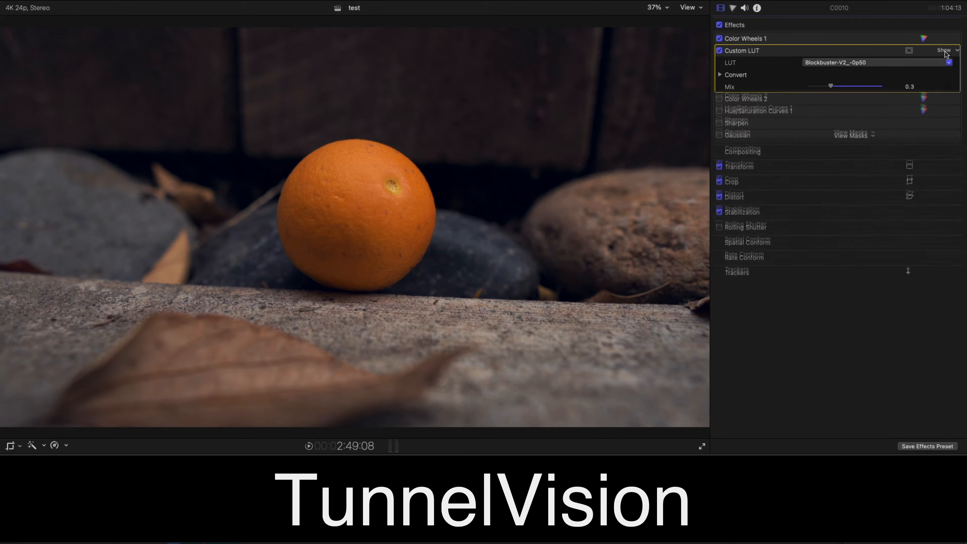
# - Switch Custom LUT and Color Wheels 1 off and on again to compare the image with and without them
pyautogui.click(719, 50)
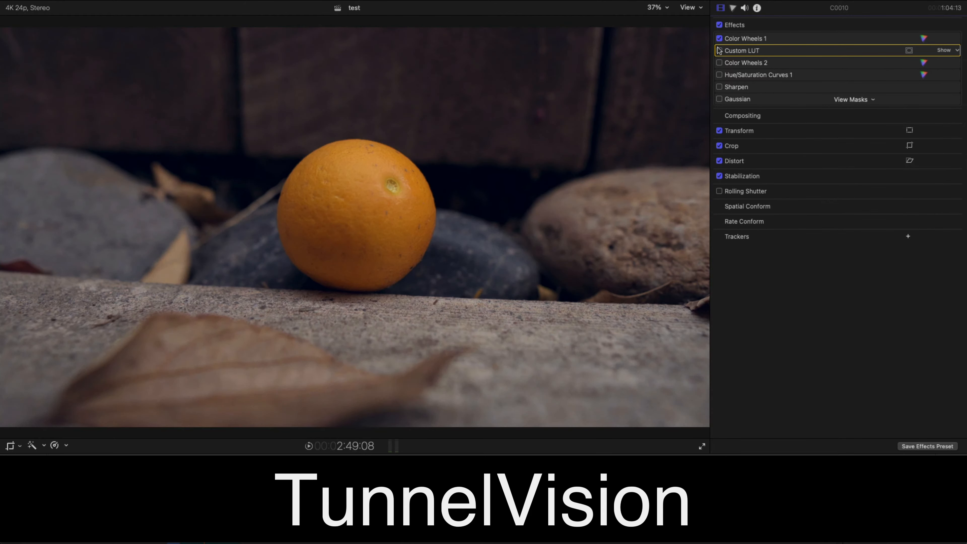
pyautogui.click(720, 38)
pyautogui.click(719, 38)
pyautogui.click(719, 50)
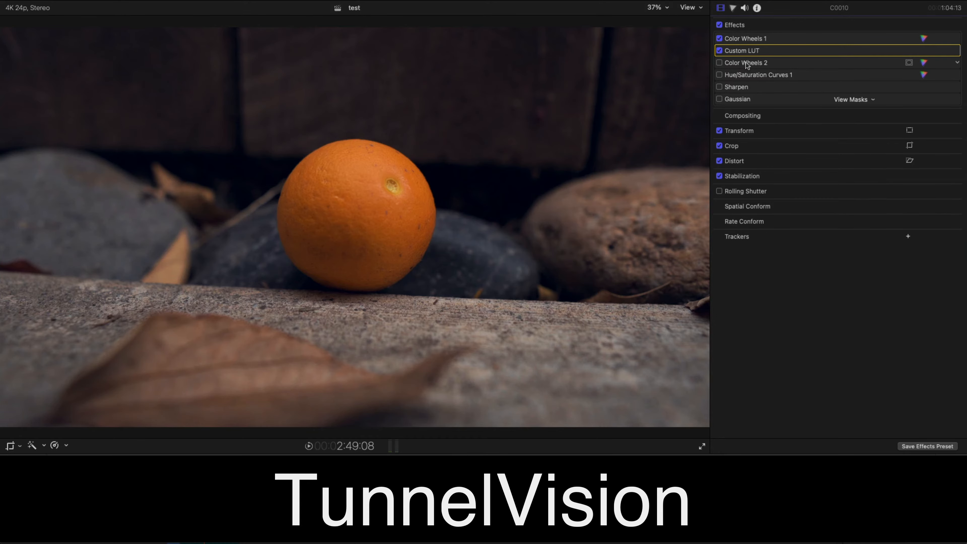
# - Enable Color Wheels 2, inspect its wheel adjustments, and compare the image with and without the correction
pyautogui.click(720, 64)
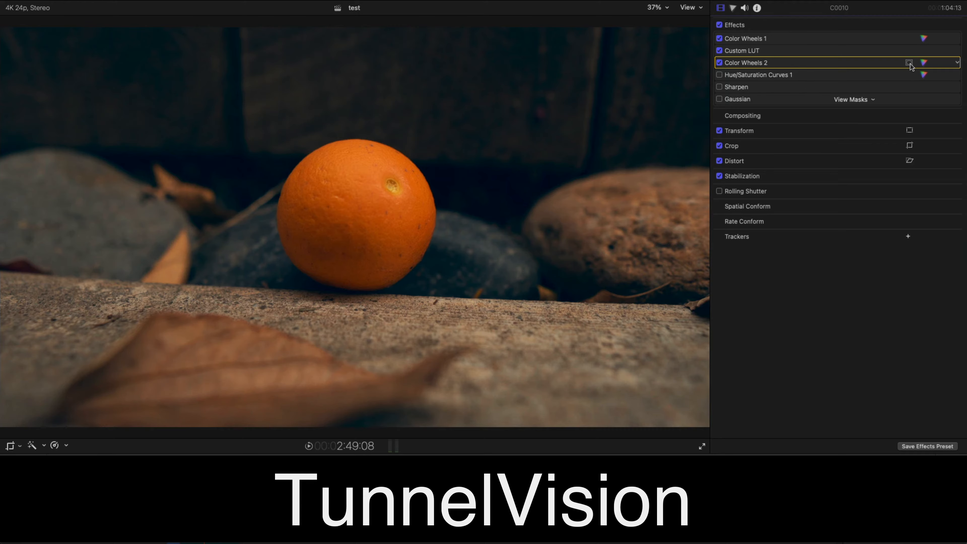
pyautogui.click(923, 63)
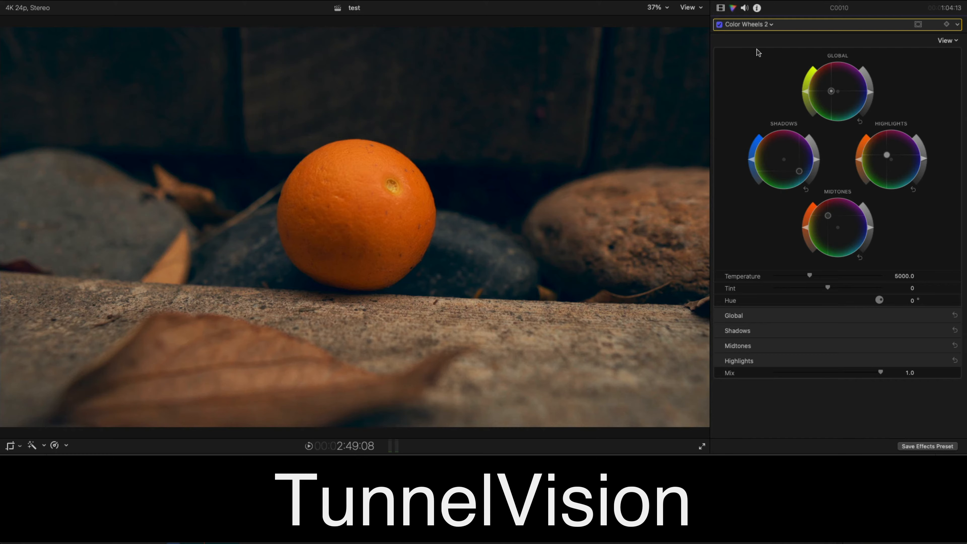
pyautogui.click(719, 24)
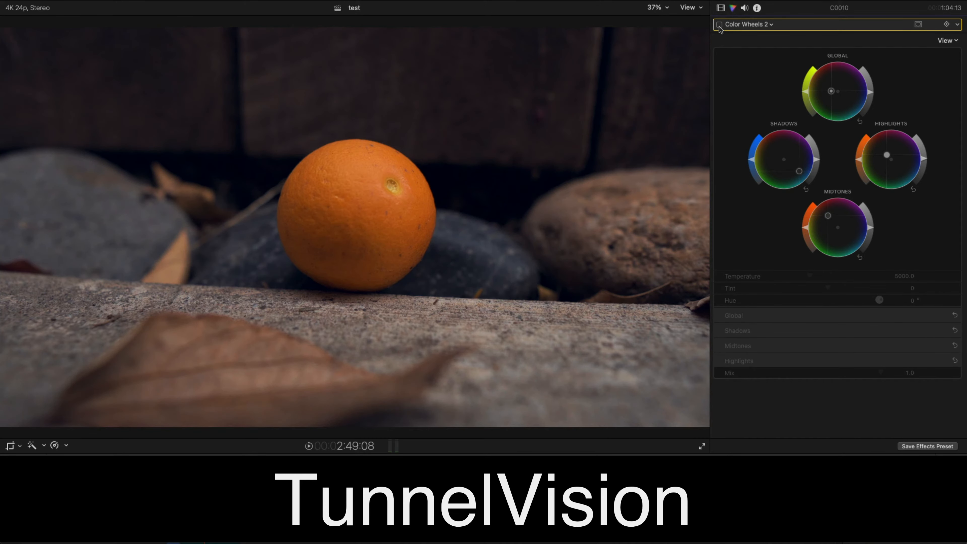
pyautogui.click(719, 24)
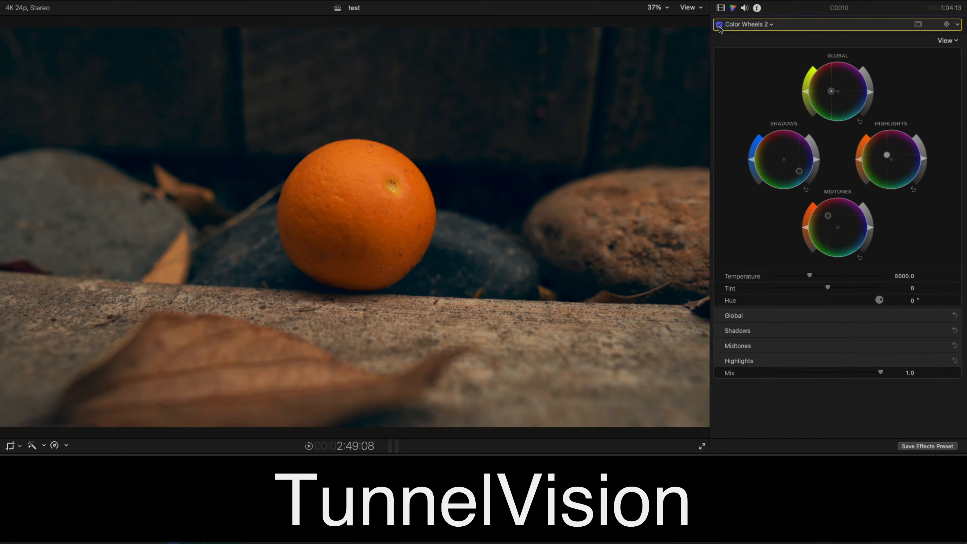
pyautogui.click(720, 7)
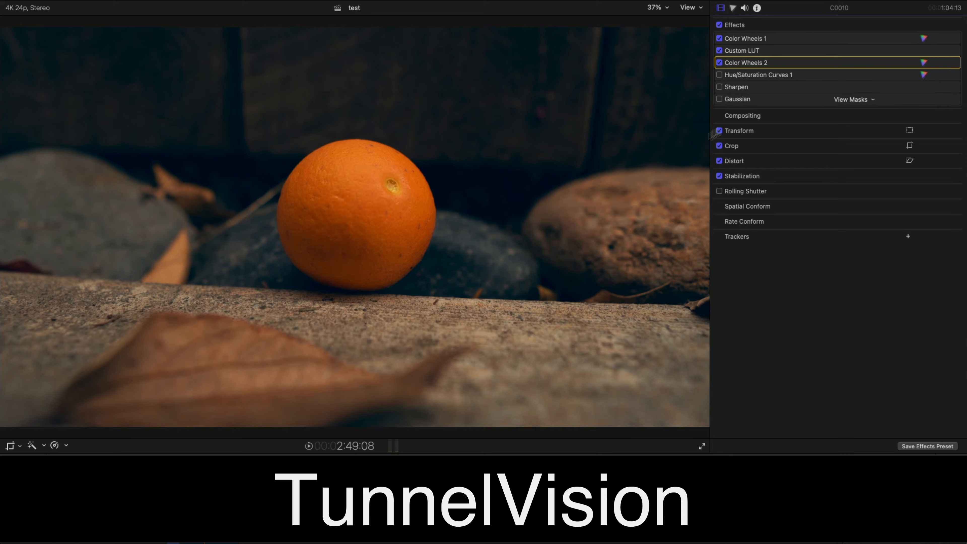
# - Enable Hue/Saturation Curves 1 and open its curve controls
pyautogui.click(742, 76)
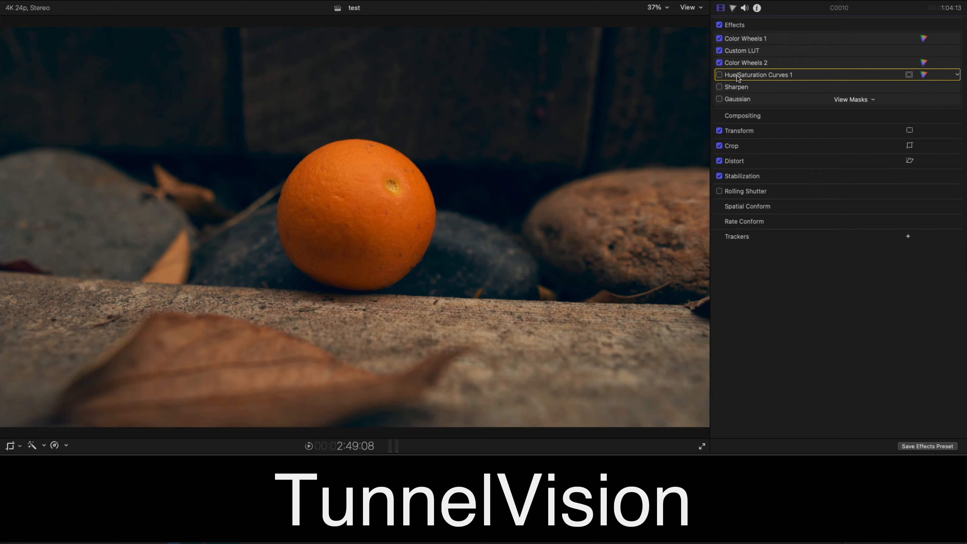
pyautogui.click(719, 75)
pyautogui.click(719, 75)
pyautogui.click(924, 75)
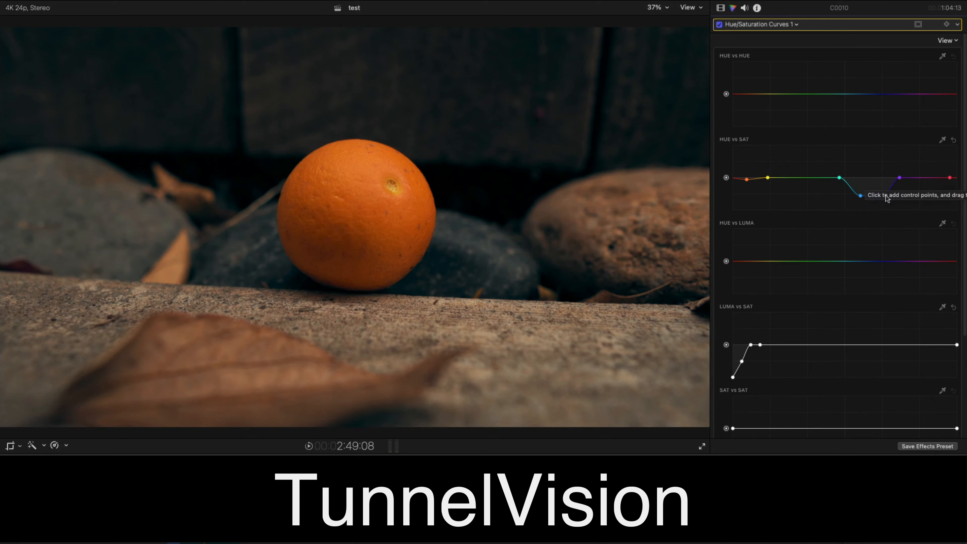
# - Examine the Hue vs Sat and Luma vs Sat curves, compare the image with and without them, and return to the effects list
pyautogui.click(882, 196)
pyautogui.scroll(-1, 853, 202)
pyautogui.scroll(-5, 853, 202)
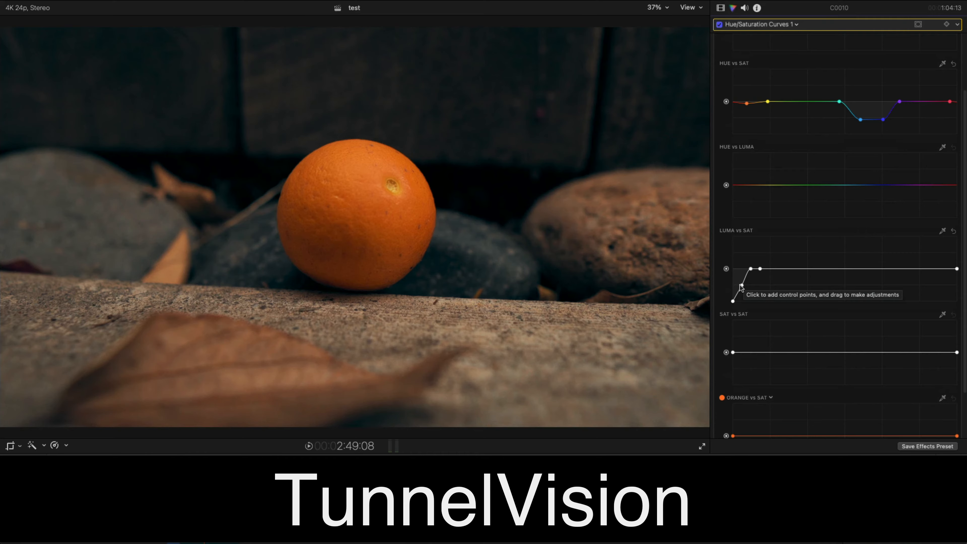
pyautogui.scroll(-3, 741, 286)
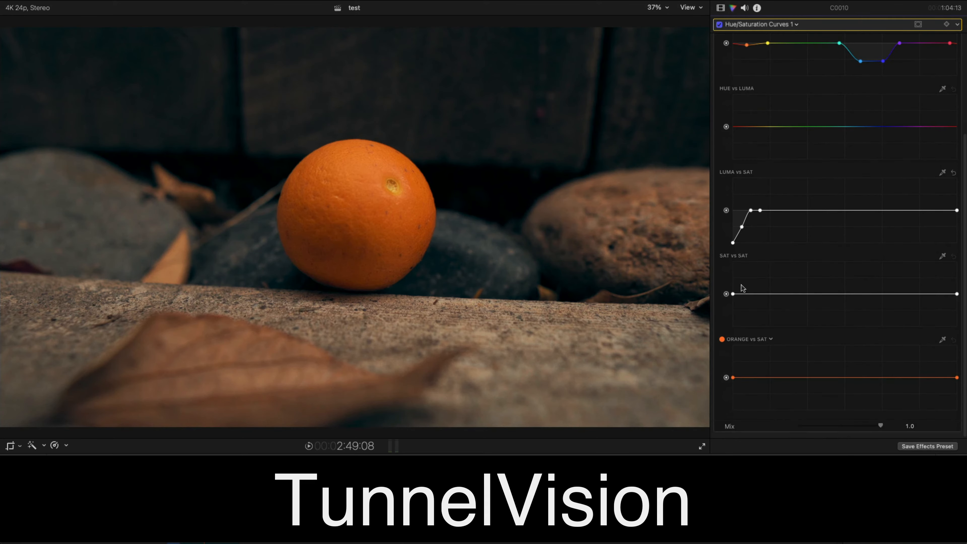
pyautogui.click(720, 25)
pyautogui.click(720, 25)
pyautogui.scroll(7, 796, 118)
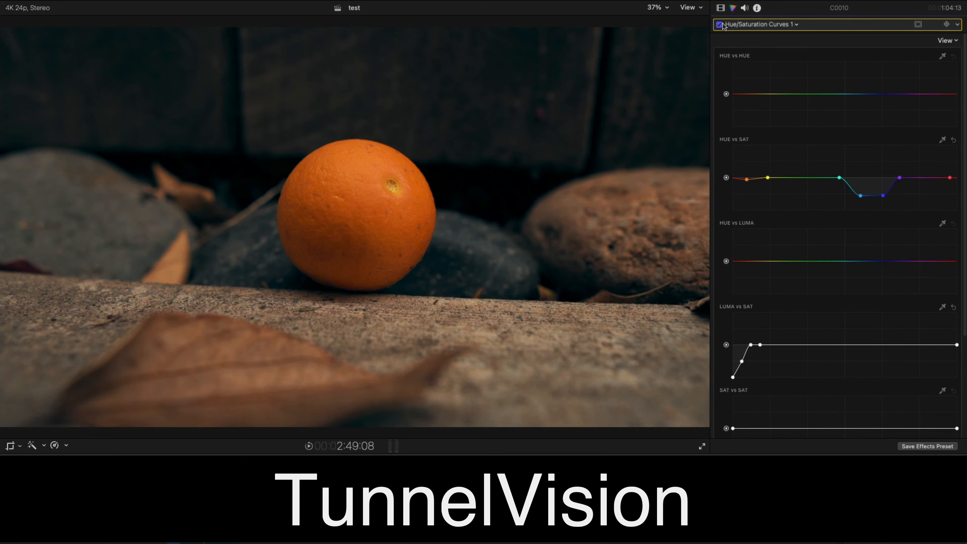
pyautogui.click(720, 8)
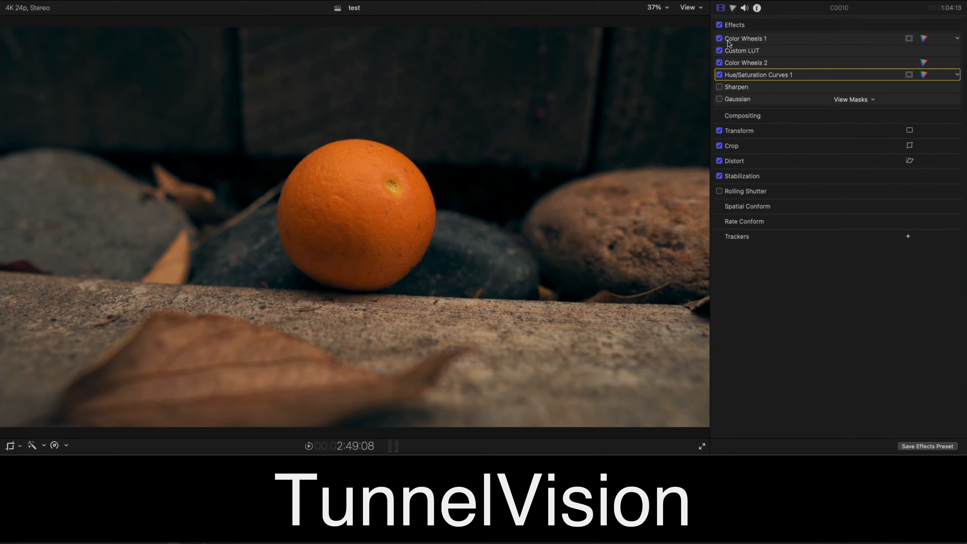
# - Enable the Sharpen effect, inspect its Amount setting, and compare the image with and without sharpening
pyautogui.click(720, 87)
pyautogui.click(744, 91)
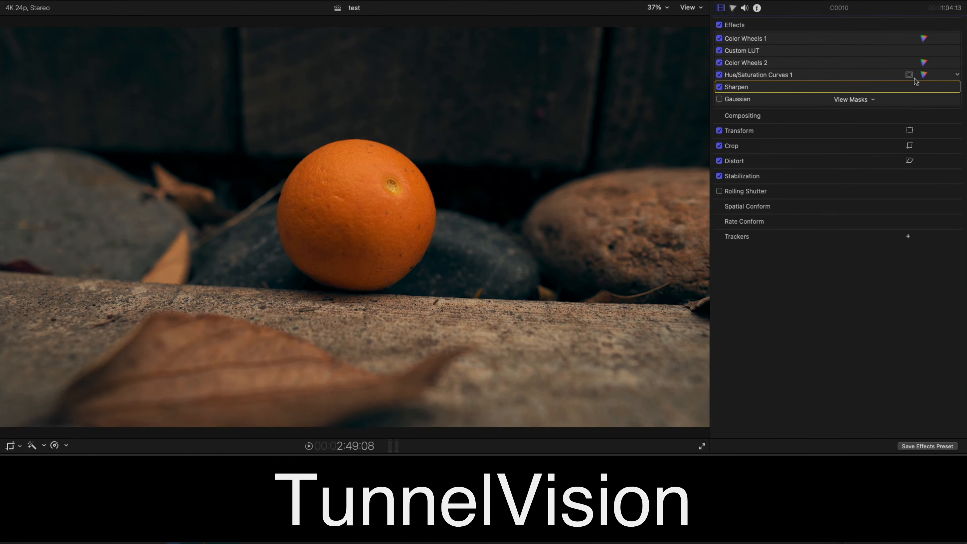
pyautogui.click(945, 87)
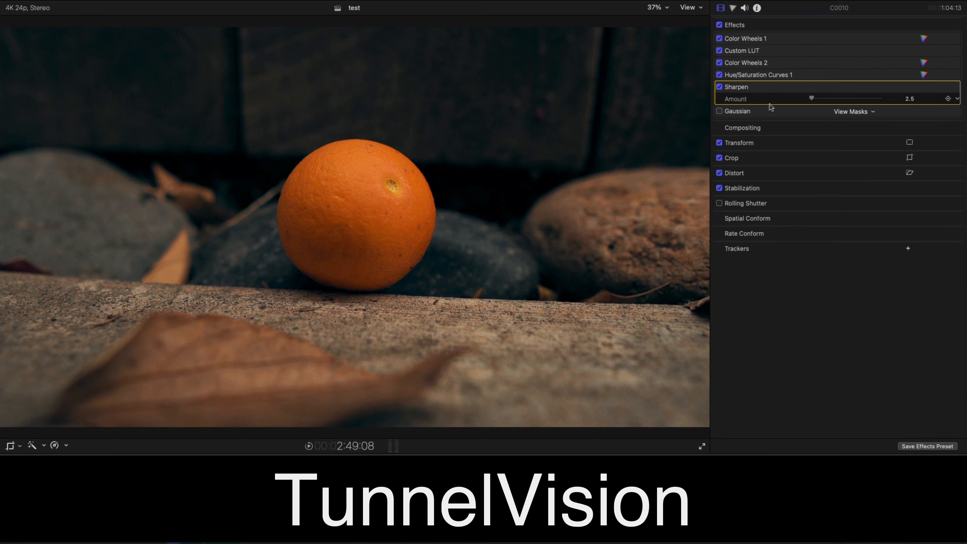
pyautogui.click(719, 88)
pyautogui.click(940, 88)
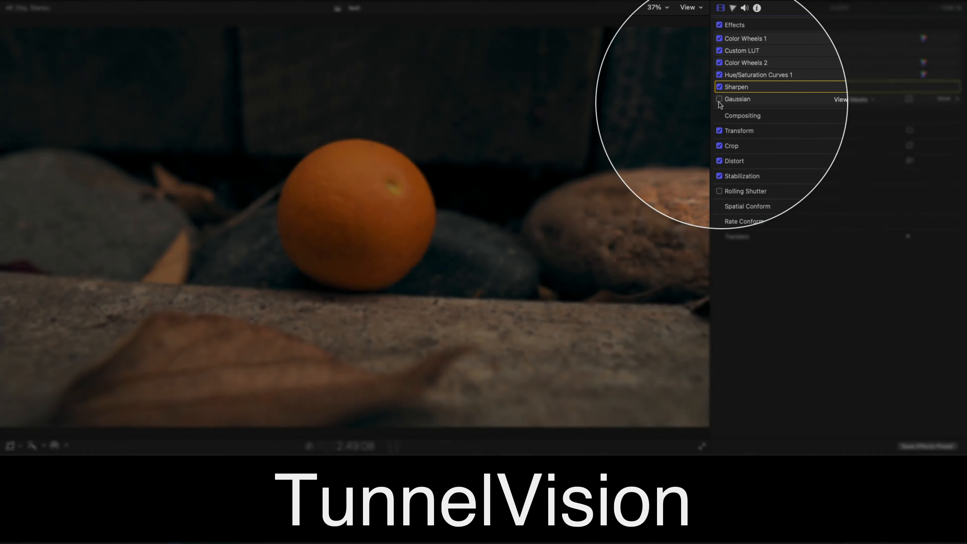
# - Enable the Gaussian blur effect and display its mask over the orange
pyautogui.click(719, 99)
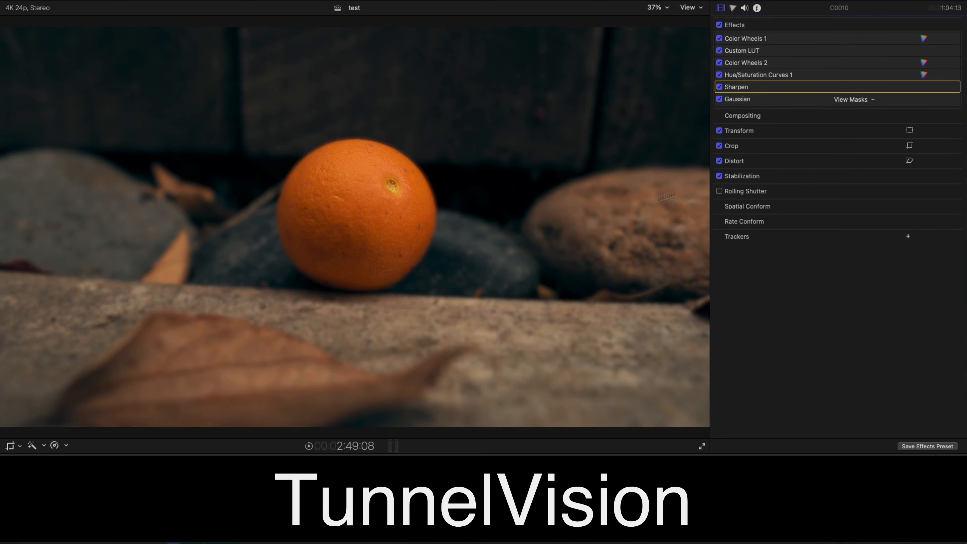
pyautogui.click(861, 99)
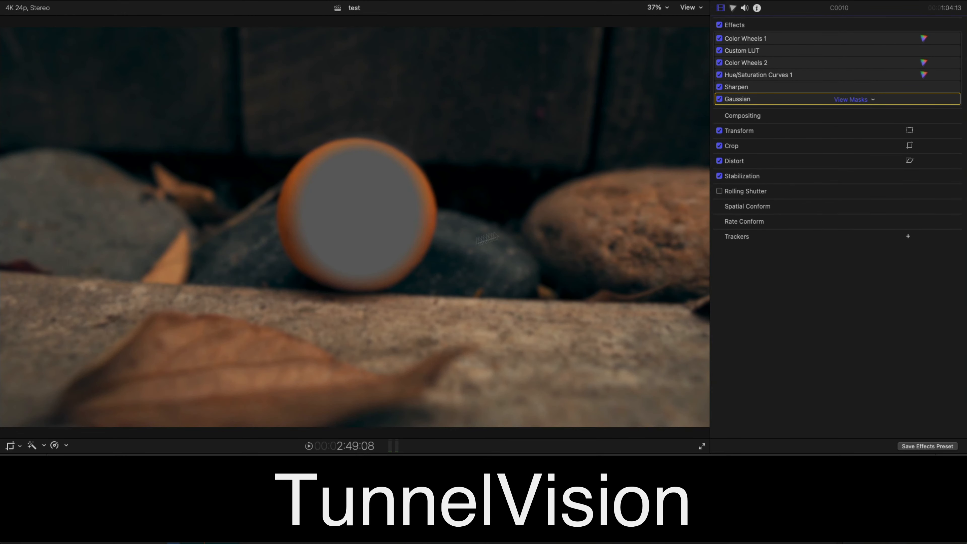
# - Turn off the Gaussian mask display, inspect the blur settings and the Shape Mask 1 outline around the orange, and collapse the effect's parameters
pyautogui.moveTo(900, 104)
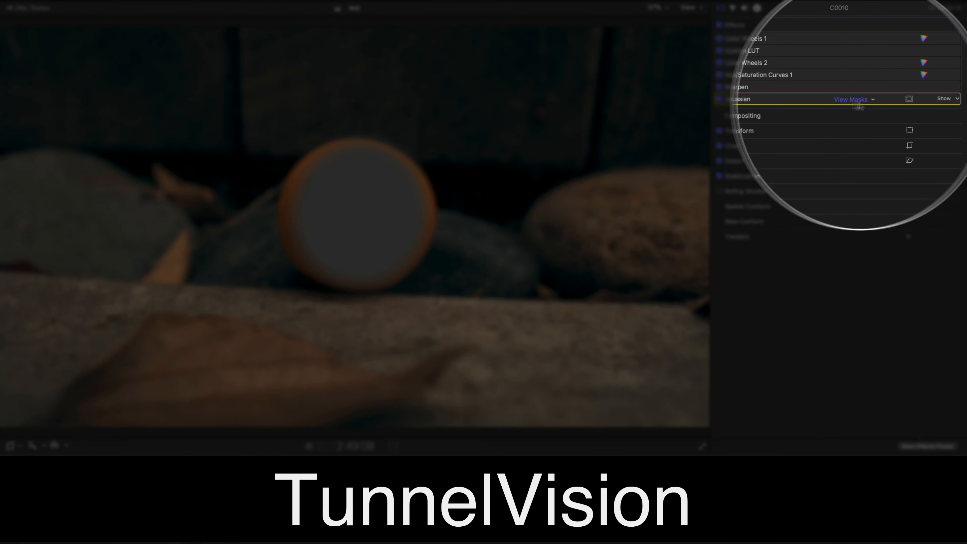
pyautogui.click(850, 100)
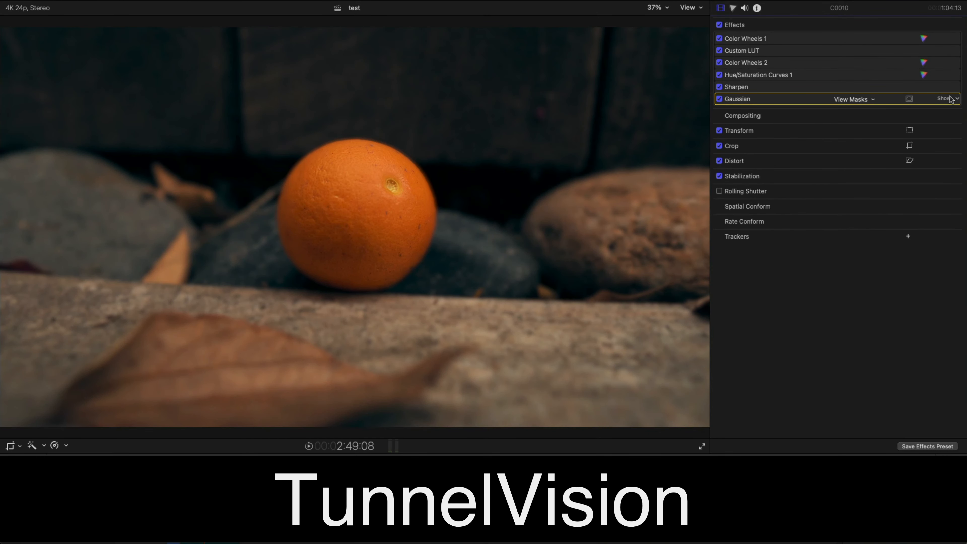
pyautogui.click(948, 99)
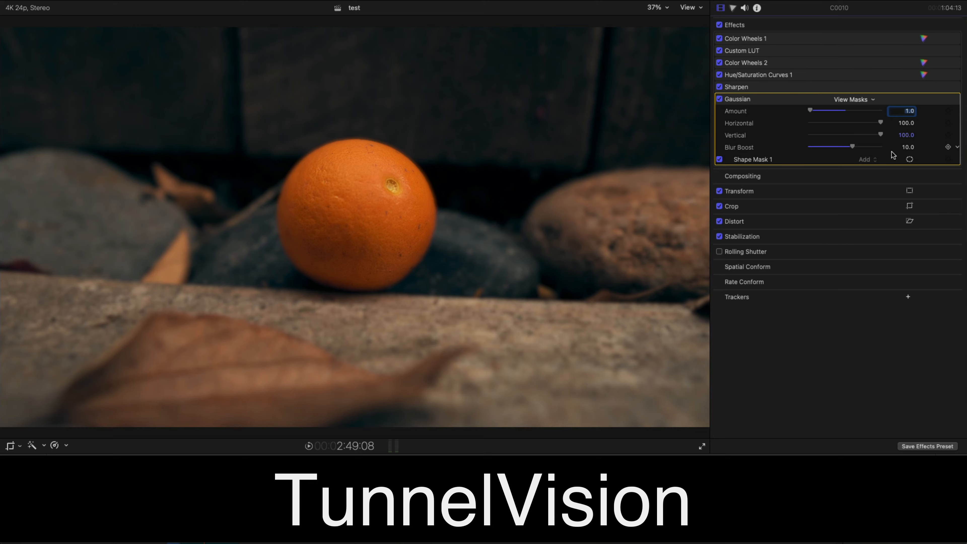
pyautogui.click(910, 159)
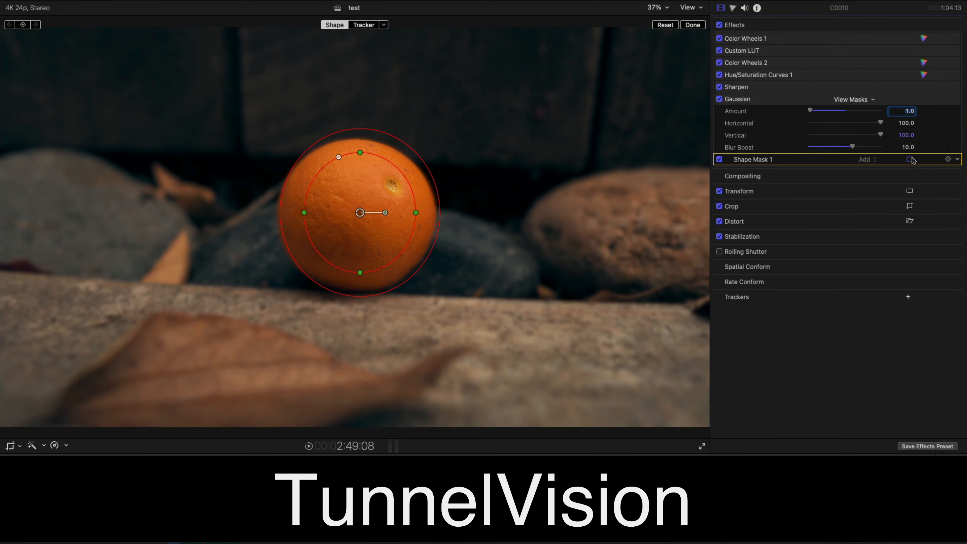
pyautogui.click(910, 159)
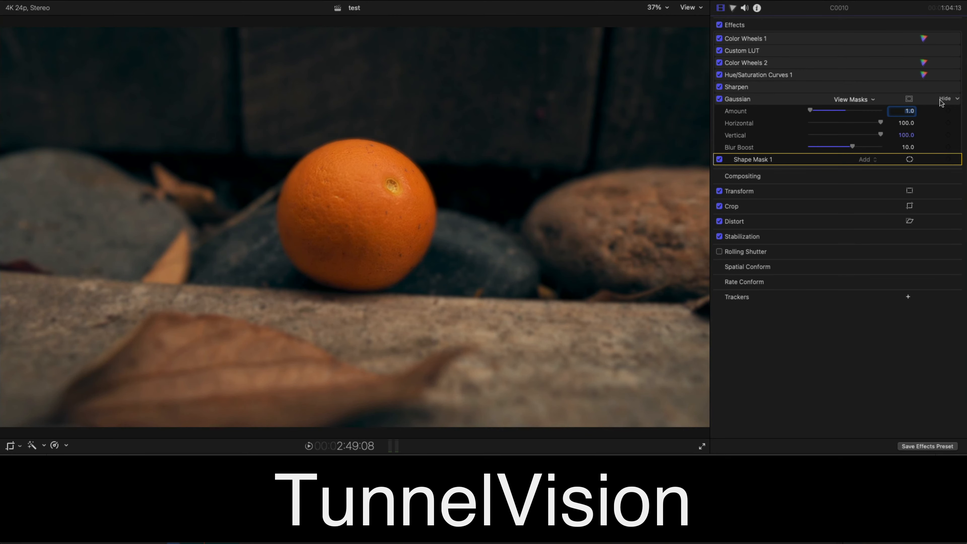
pyautogui.click(945, 99)
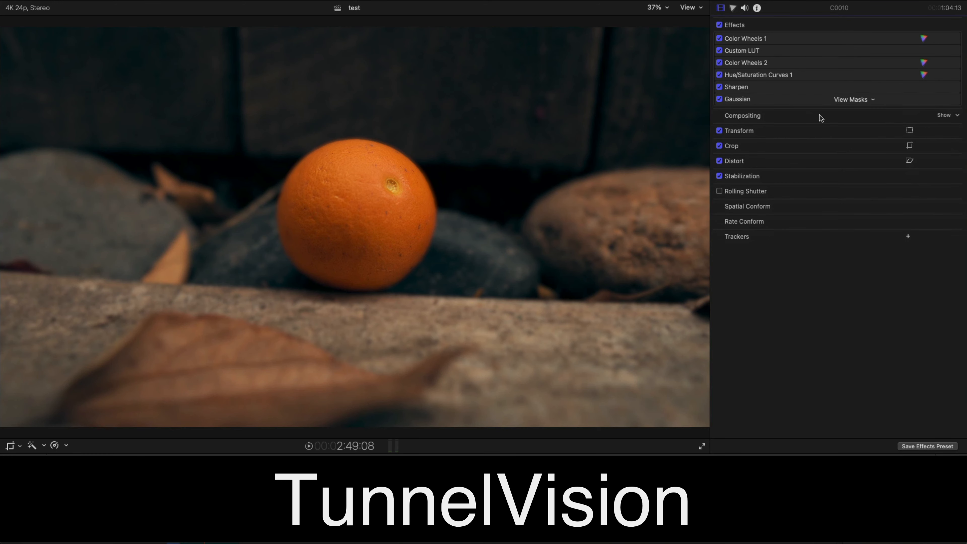
# - Compare the ungraded clip with the finished grade by switching all effects off and back on
pyautogui.click(719, 26)
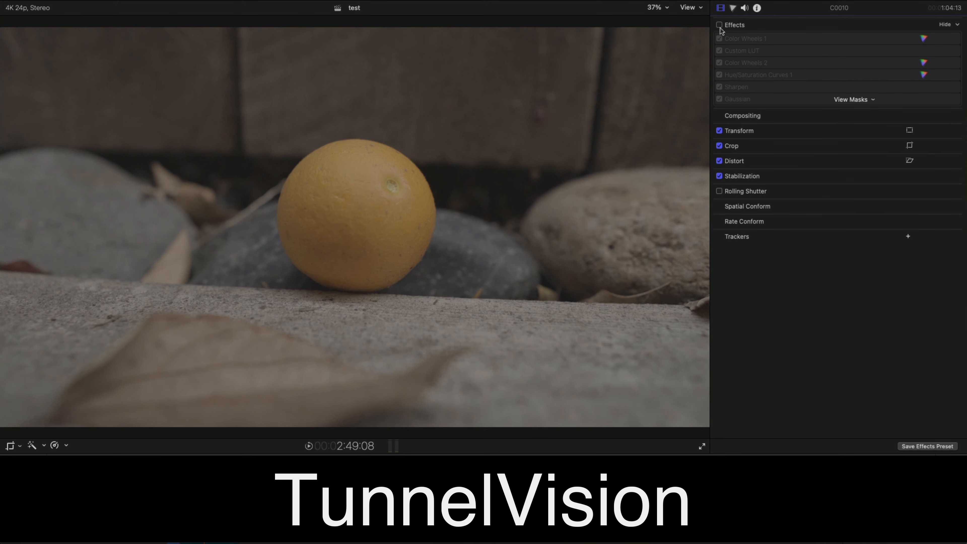
pyautogui.click(719, 25)
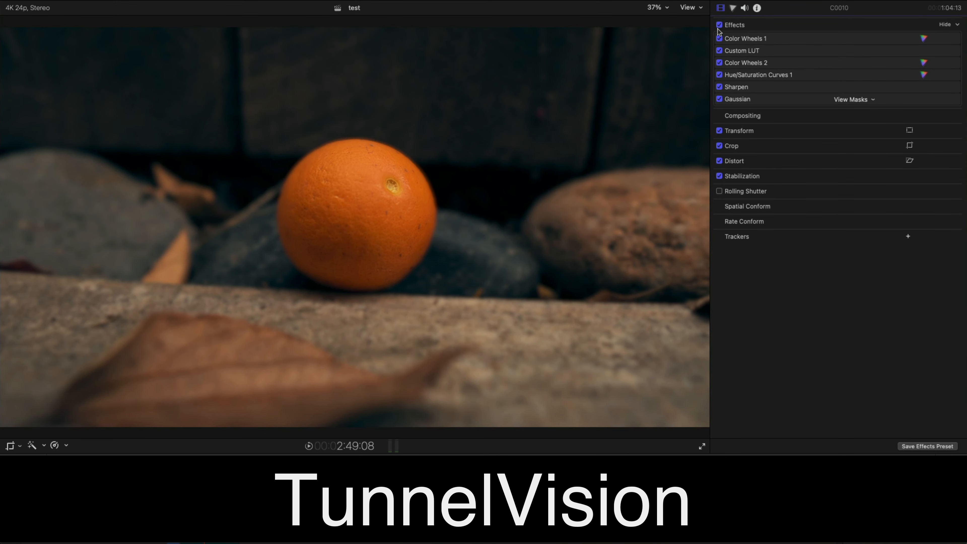